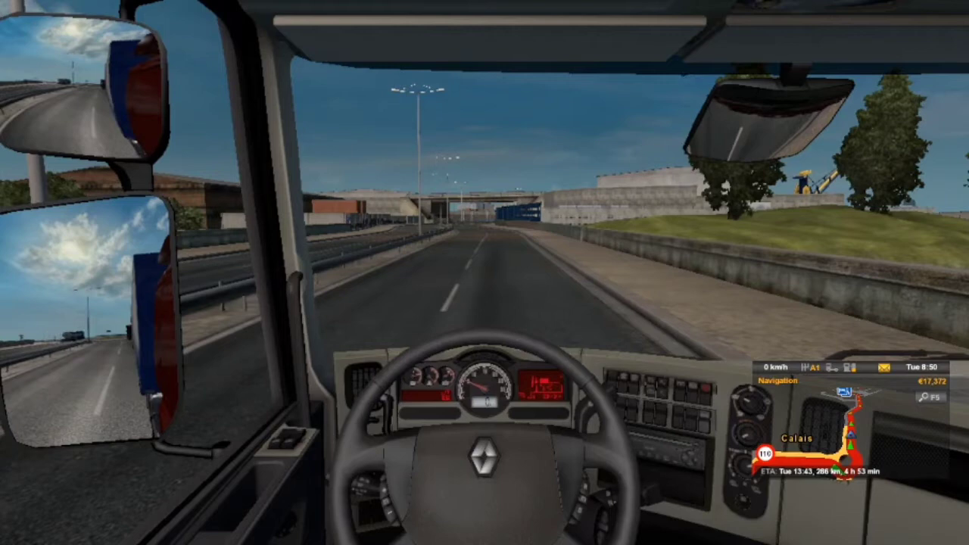
# - Open the developer console and enter g_set_weather 1 f without running it yet
pyautogui.press('`')
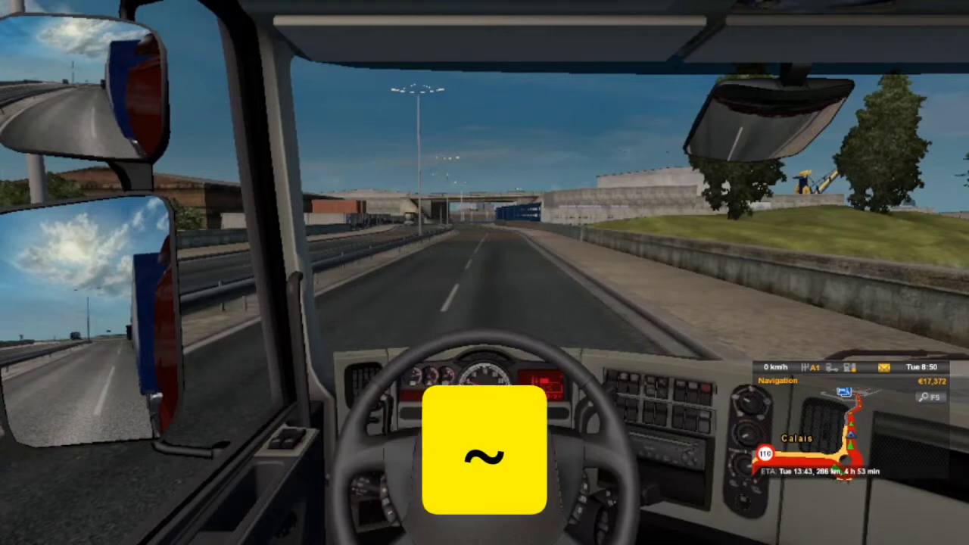
pyautogui.press('`')
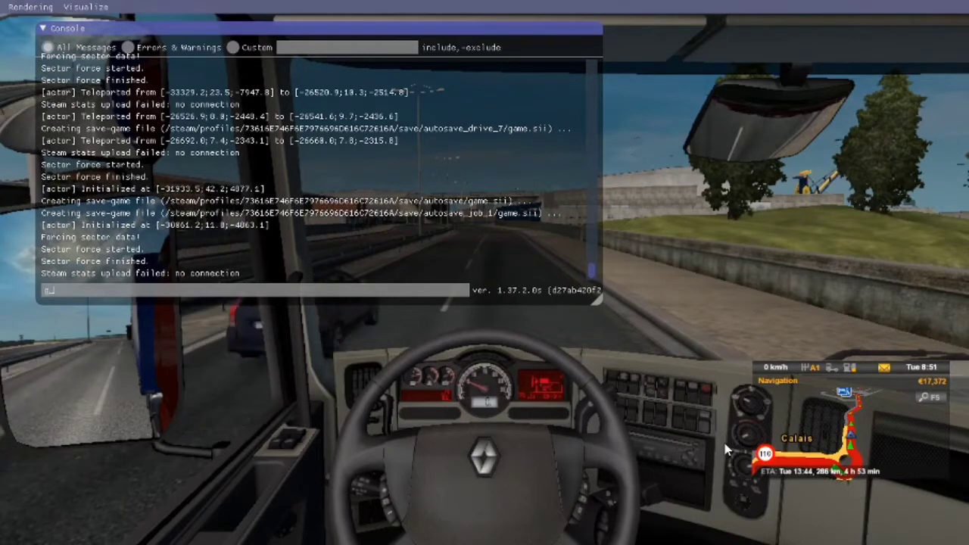
pyautogui.write('g_set_')
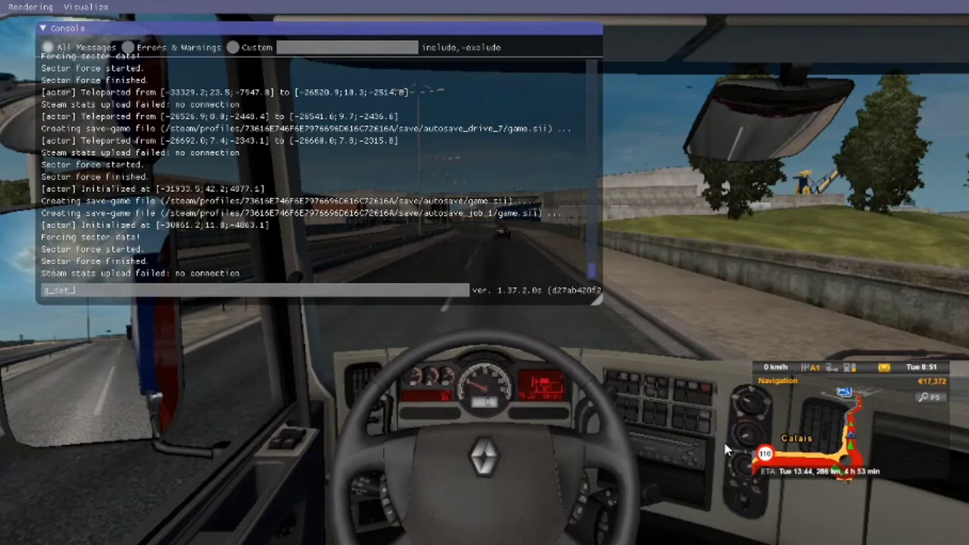
pyautogui.write('weather')
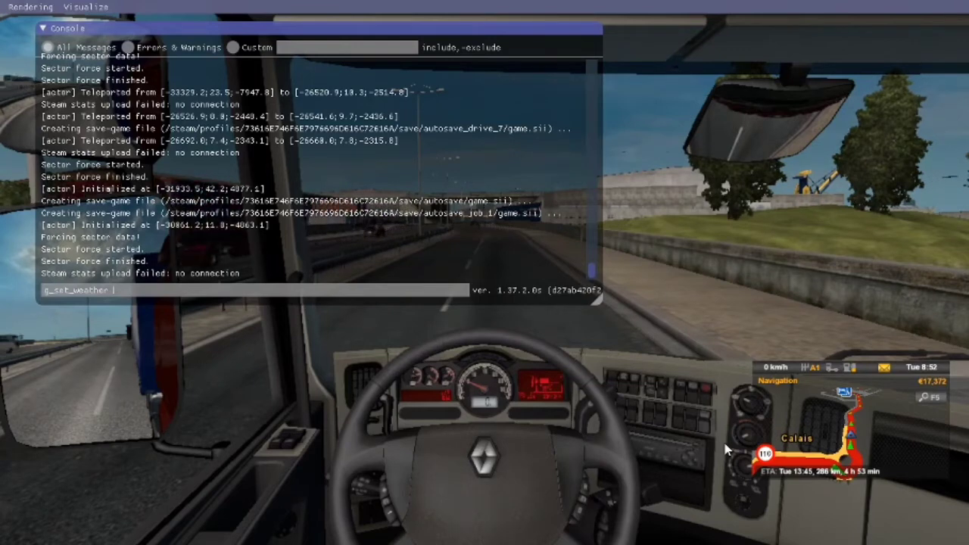
pyautogui.write('1 f')
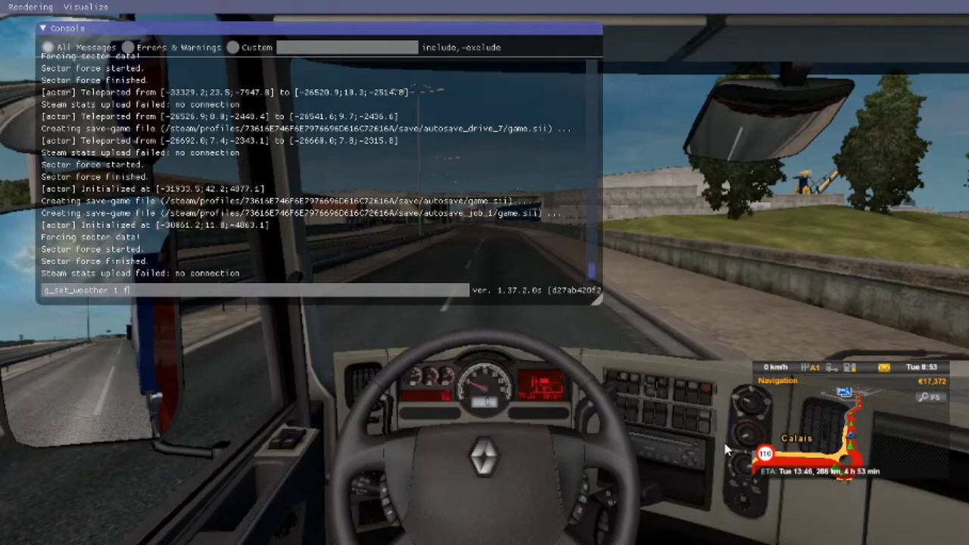
# - Run g_set_weather 1 f to start the rain, then close the console
pyautogui.press('Return')
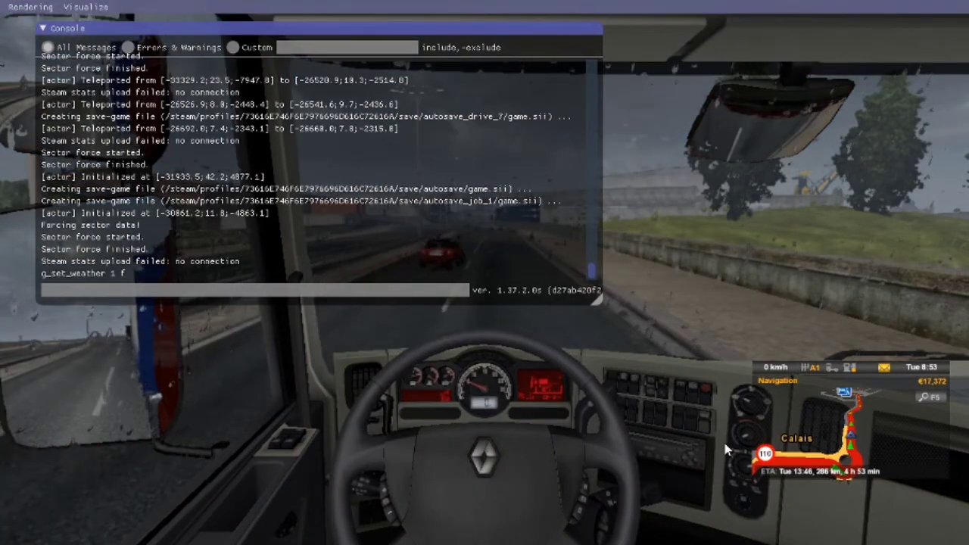
pyautogui.press('`')
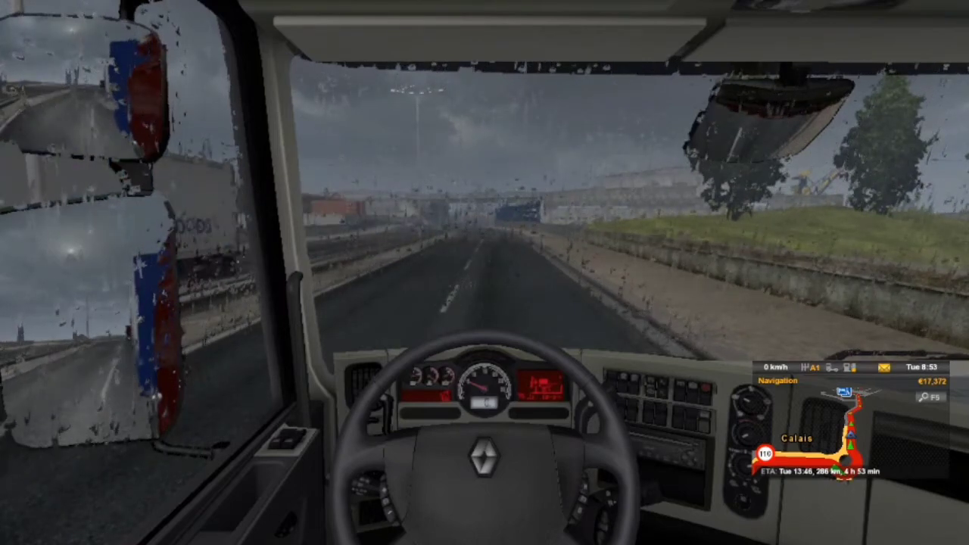
# - Reopen the console, run g_set_weather 2 f for clear sunshine, and close it
pyautogui.press('`')
pyautogui.write('g_set_weather 2')
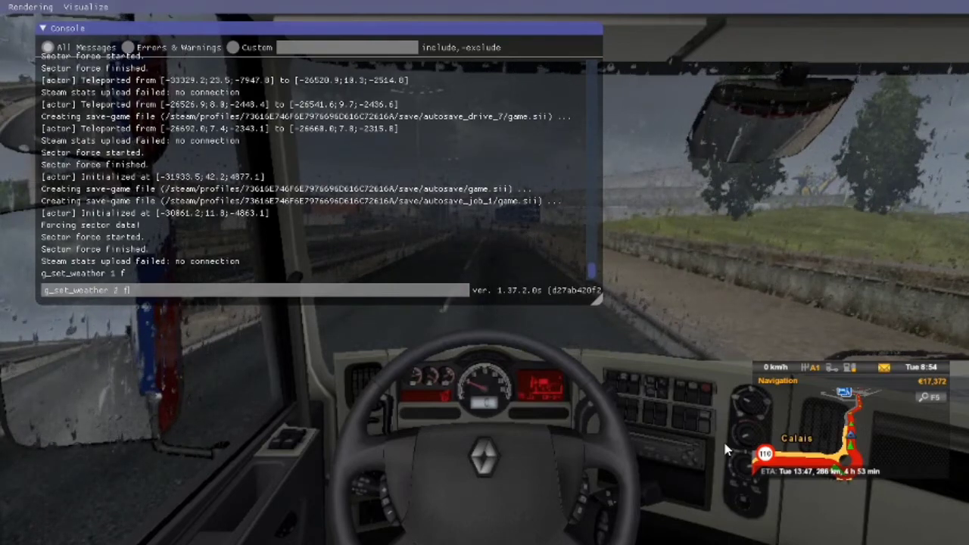
pyautogui.write('f')
pyautogui.press('Return')
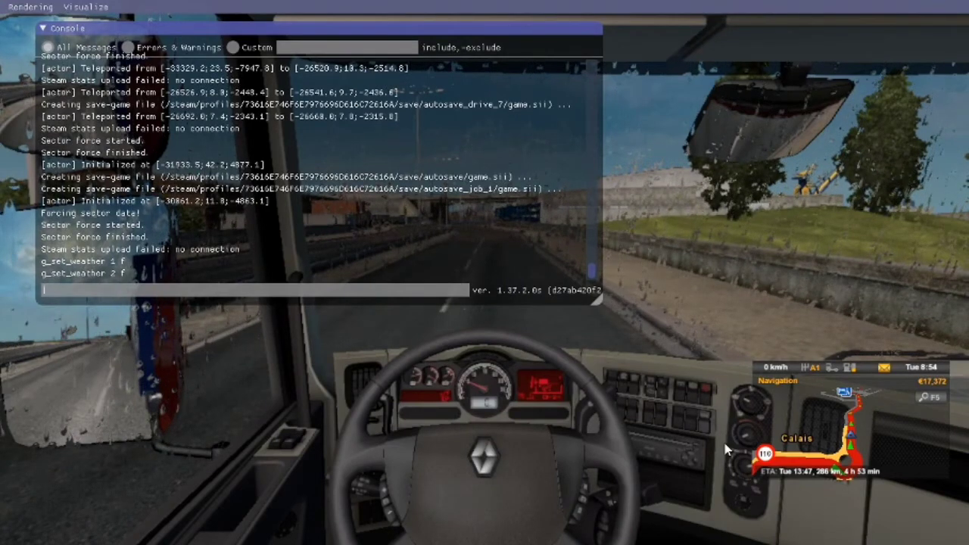
pyautogui.press('`')
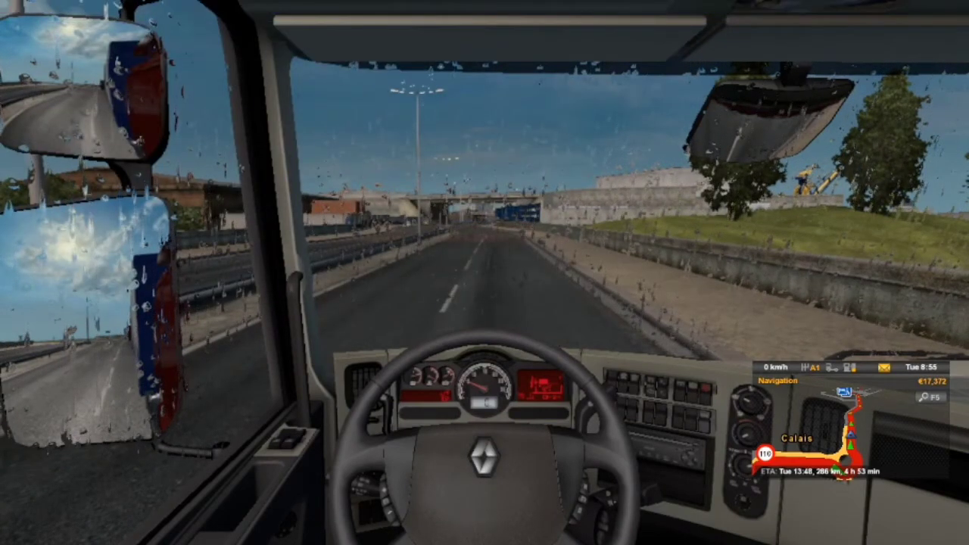
# - Switch to the chase camera behind the trailer and run g_set_time 11 for 11:00
pyautogui.press('2')
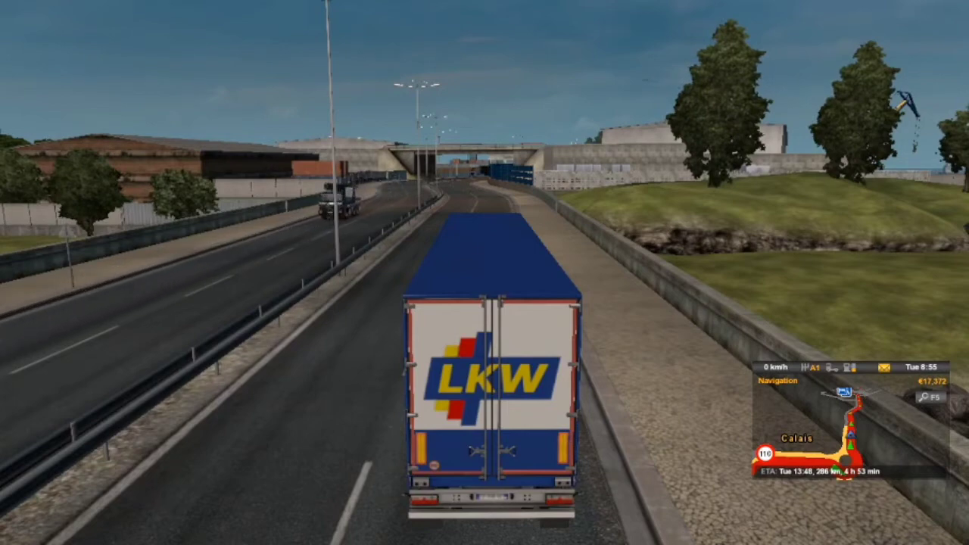
pyautogui.press('`')
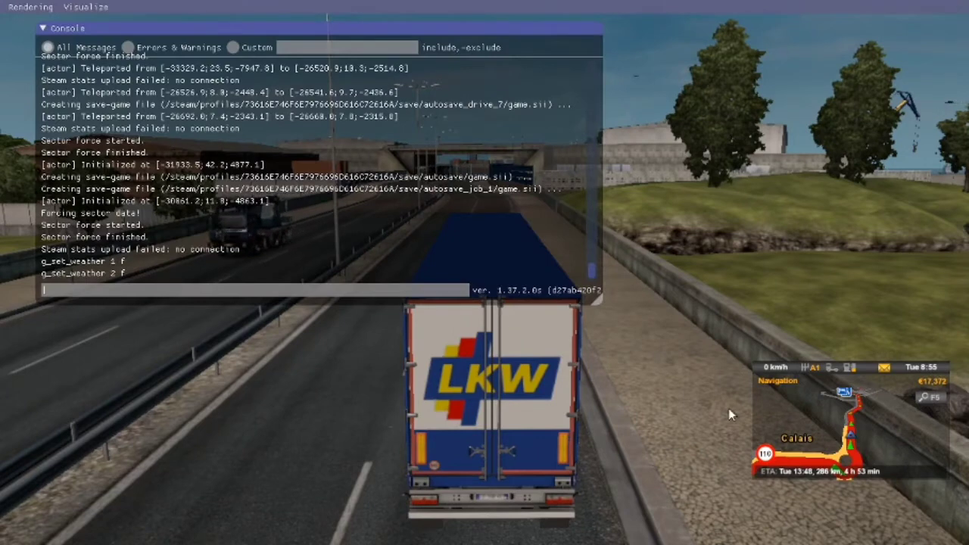
pyautogui.write('g_set_time')
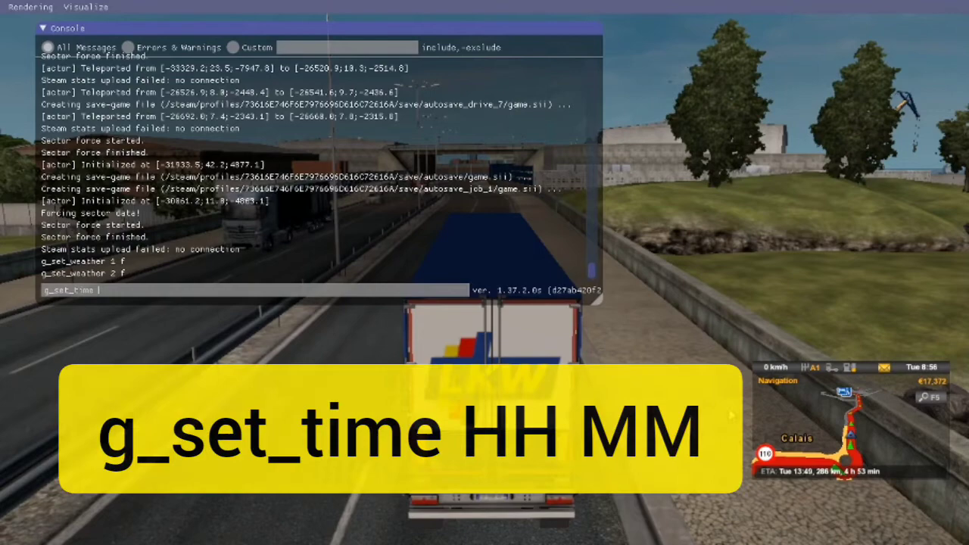
pyautogui.write('11')
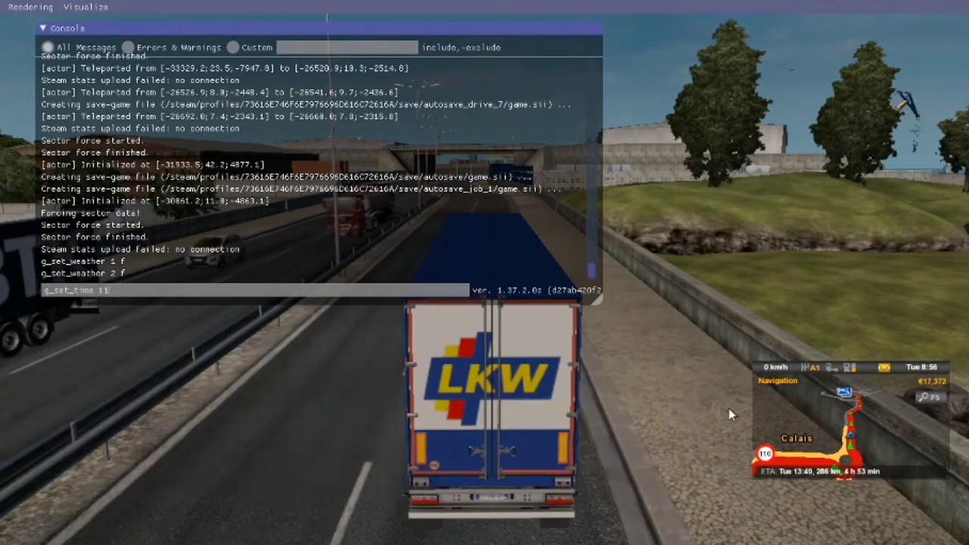
pyautogui.press('Return')
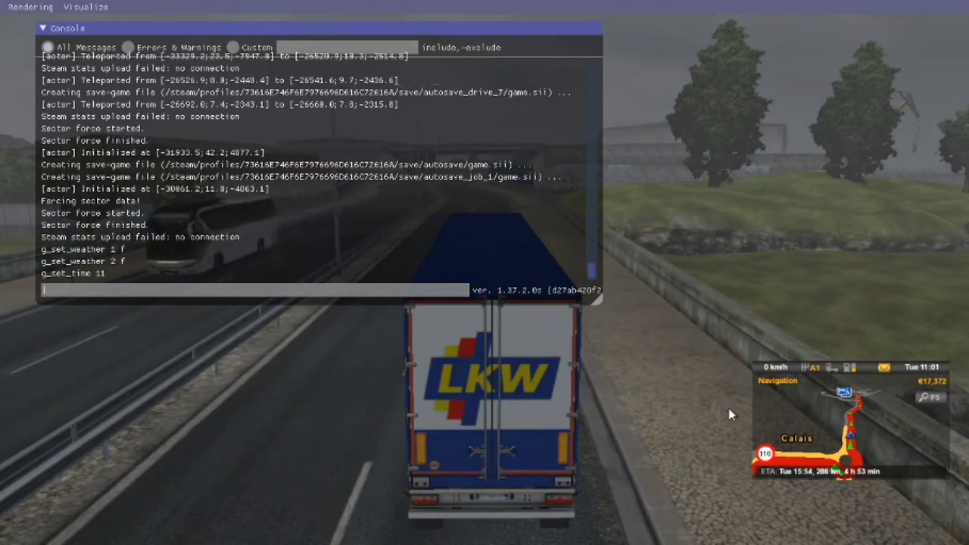
# - Run g_set_time 12 30 in the console so the clock reads Tue 12:30
pyautogui.write('g_set_time')
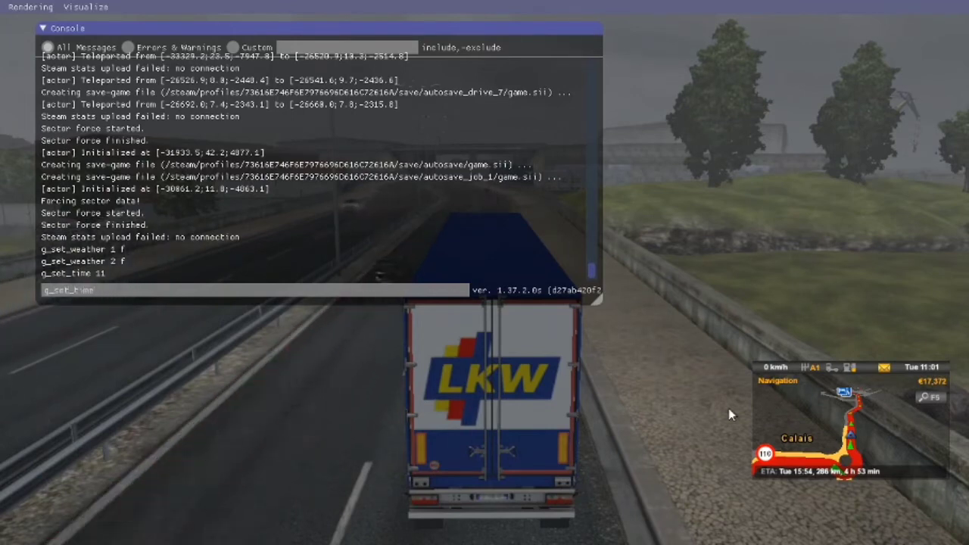
pyautogui.write(' 12 30')
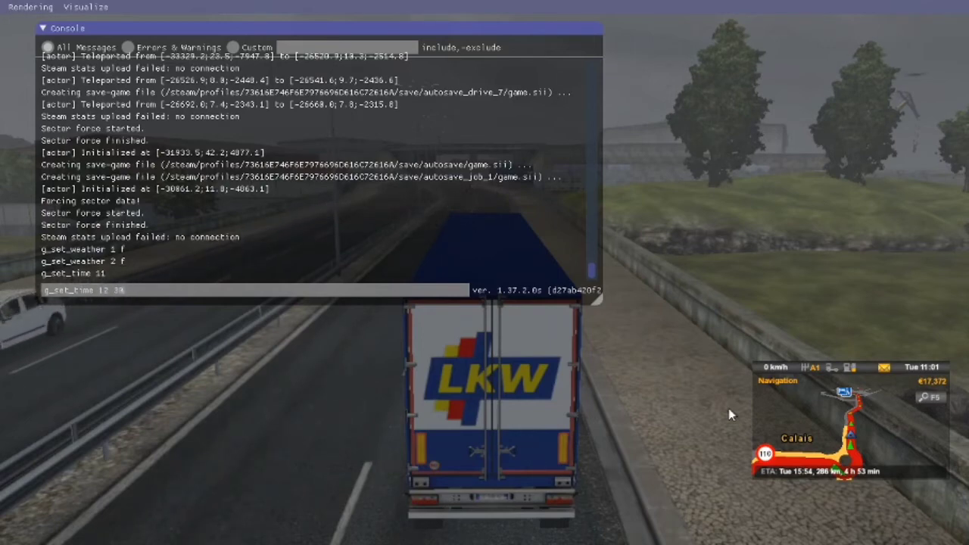
pyautogui.press('Return')
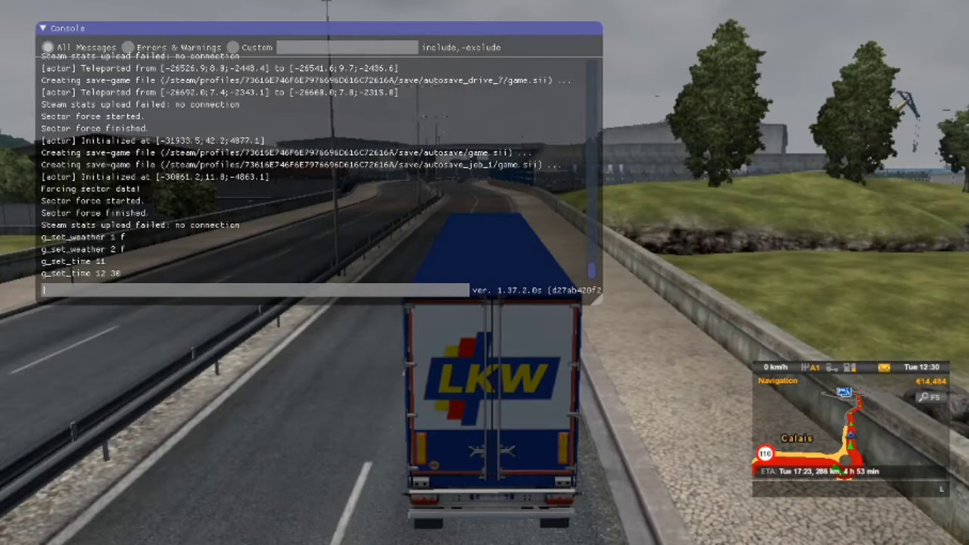